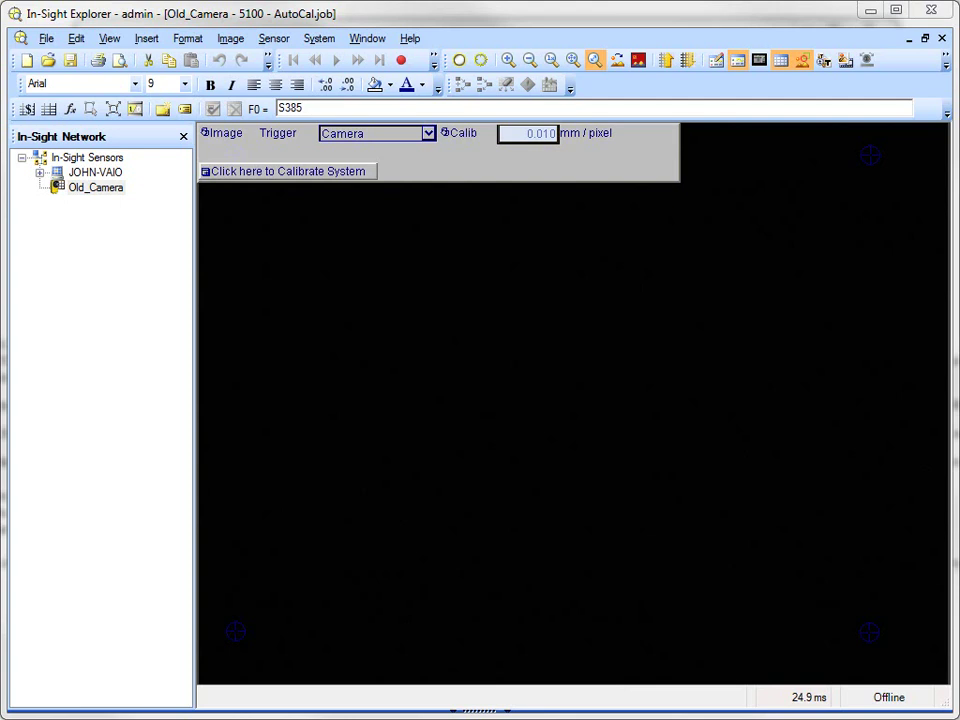
Select the Old_Camera sensor in the In-Sight Network tree to show its AutoCal.job
{"action": "left_click", "coordinate": [105, 193]}
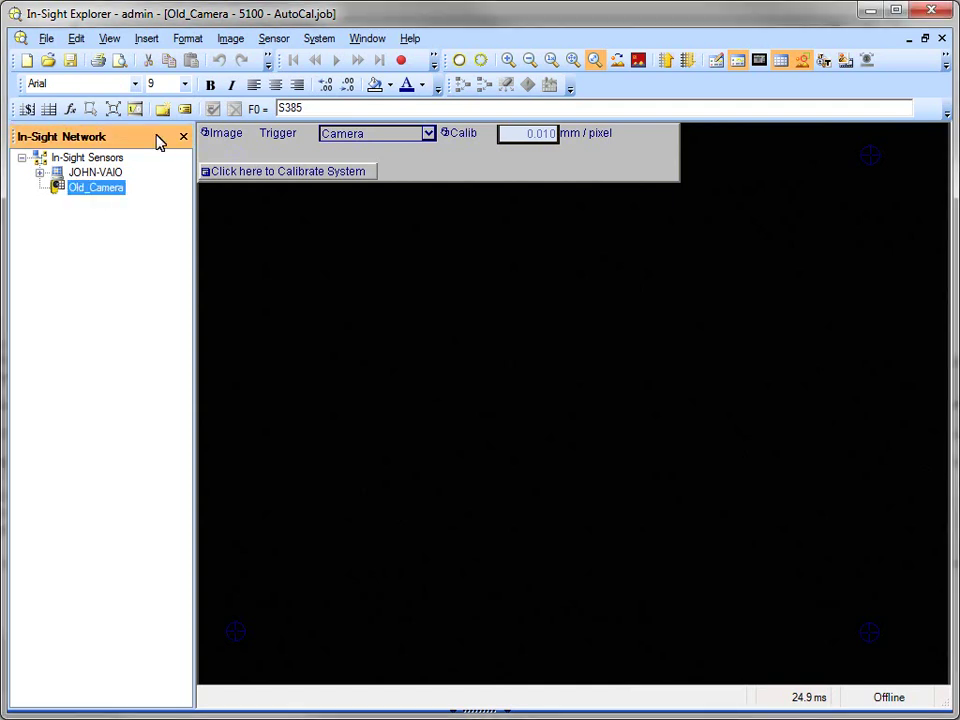
Back up the Old_Camera sensor to the Backups folder as Old_Camera.000
{"action": "left_click", "coordinate": [320, 39]}
{"action": "left_click", "coordinate": [345, 107]}
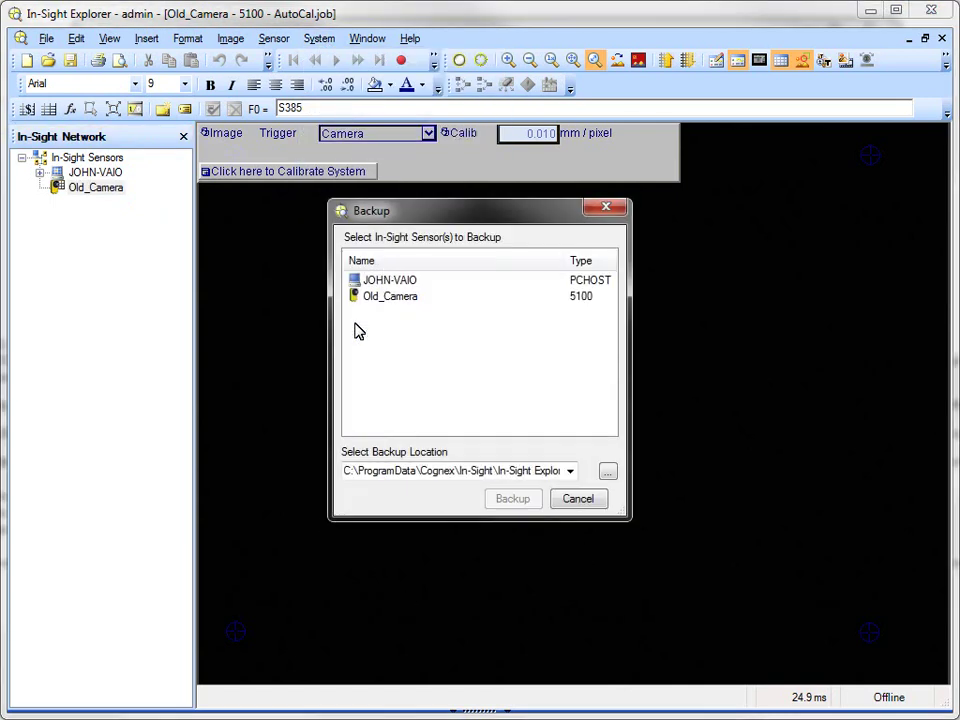
{"action": "left_click", "coordinate": [388, 297]}
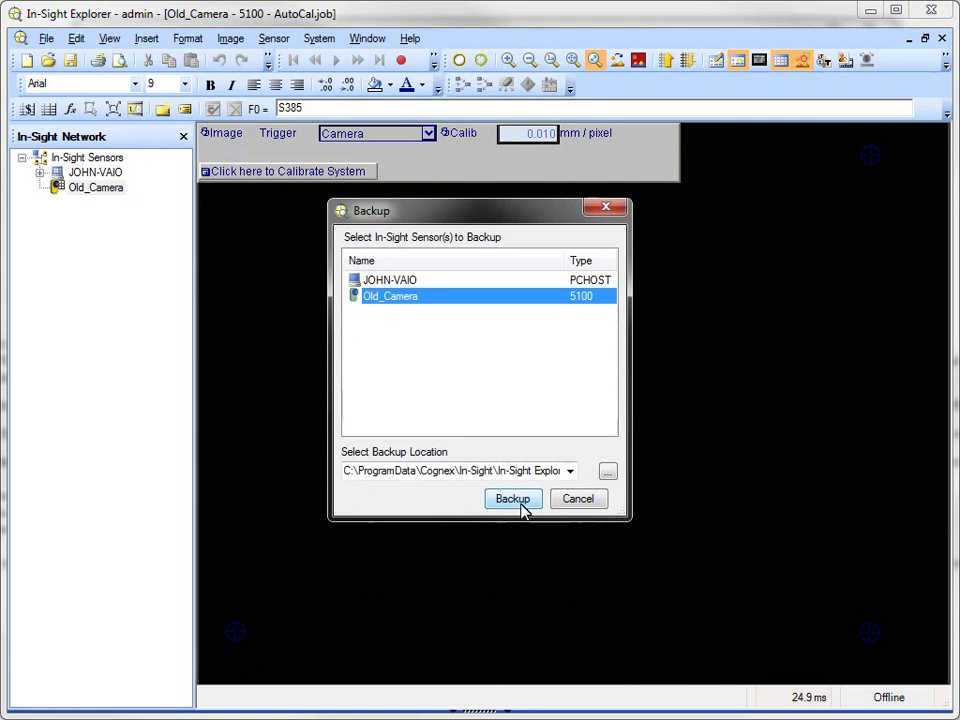
{"action": "left_click", "coordinate": [513, 499]}
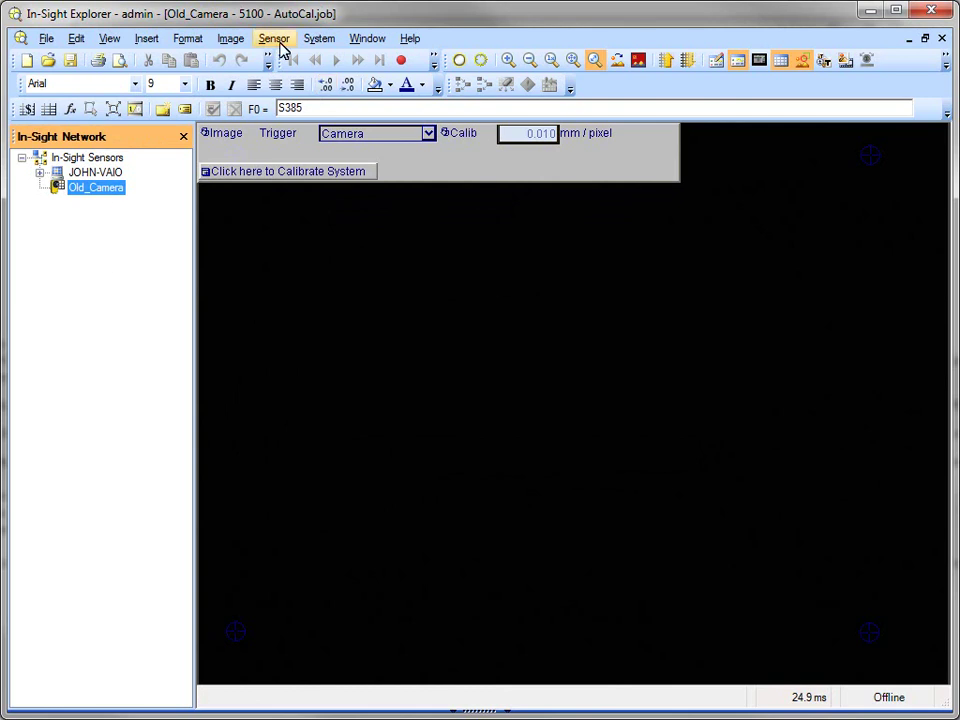
Search the network for new sensors, dismiss the none-found message, and close the search
{"action": "left_click", "coordinate": [316, 40]}
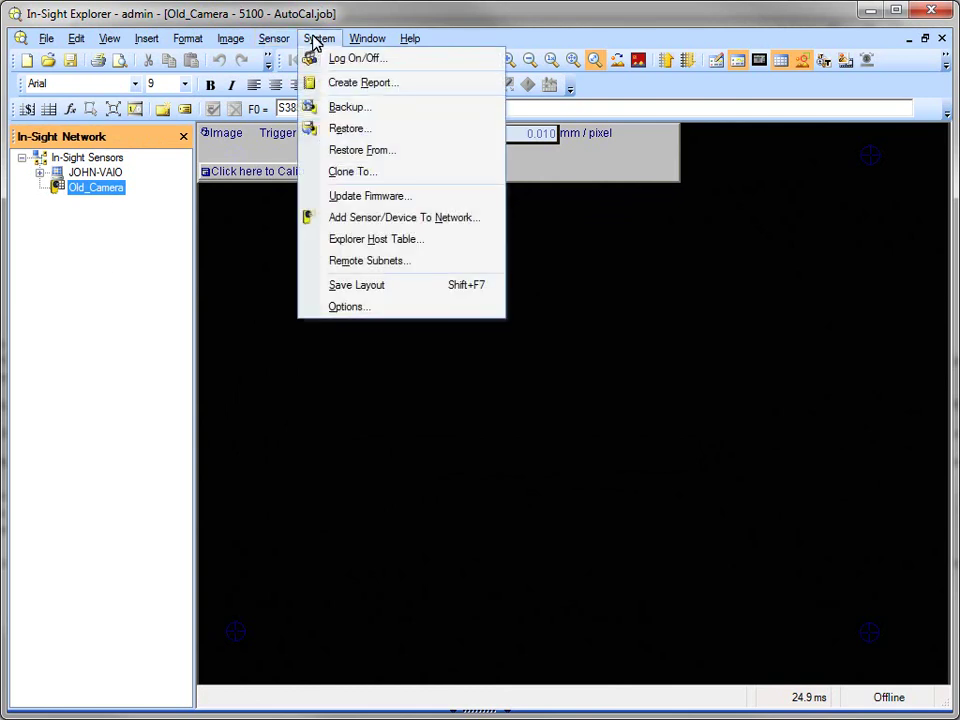
{"action": "left_click", "coordinate": [424, 226]}
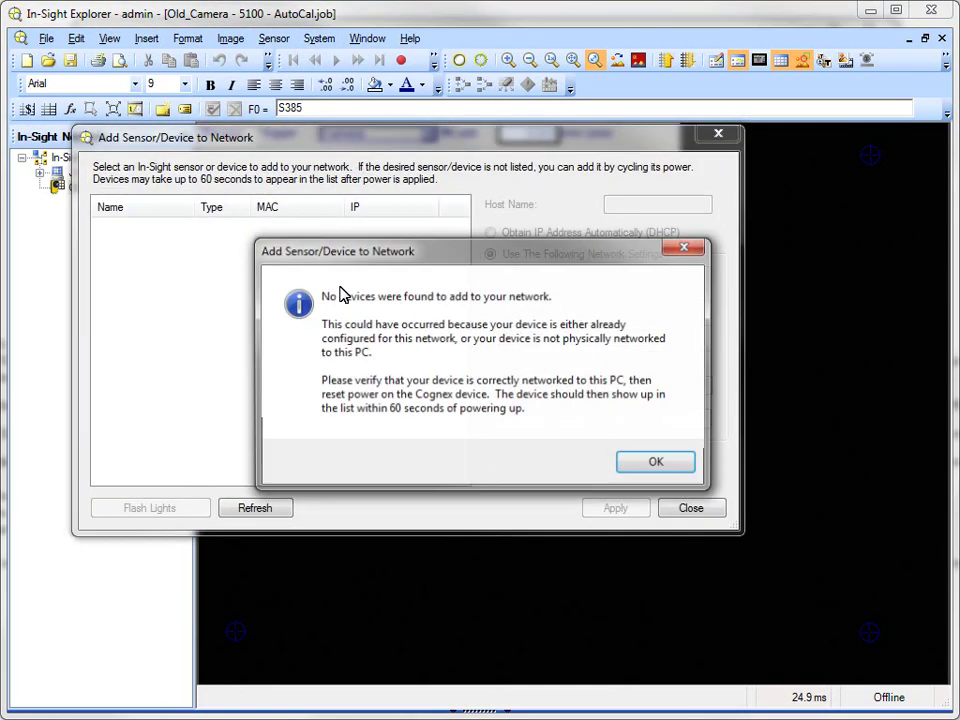
{"action": "left_click", "coordinate": [680, 470]}
{"action": "left_click", "coordinate": [704, 513]}
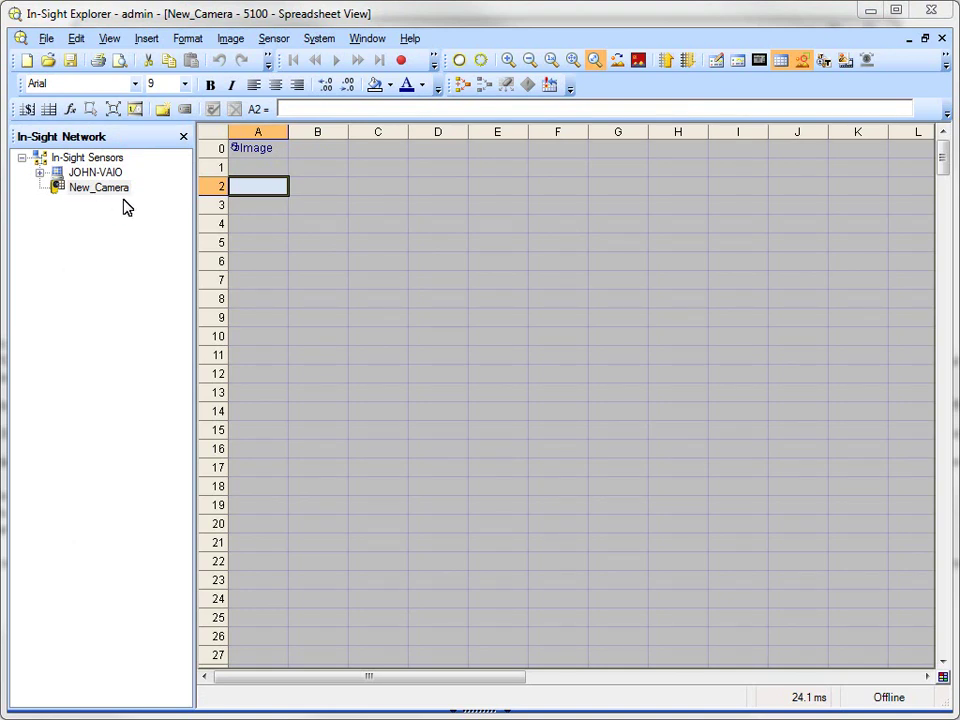
Check the Restore dialog, cancel it when no backups are listed, and switch to a file browser
{"action": "left_click", "coordinate": [319, 39]}
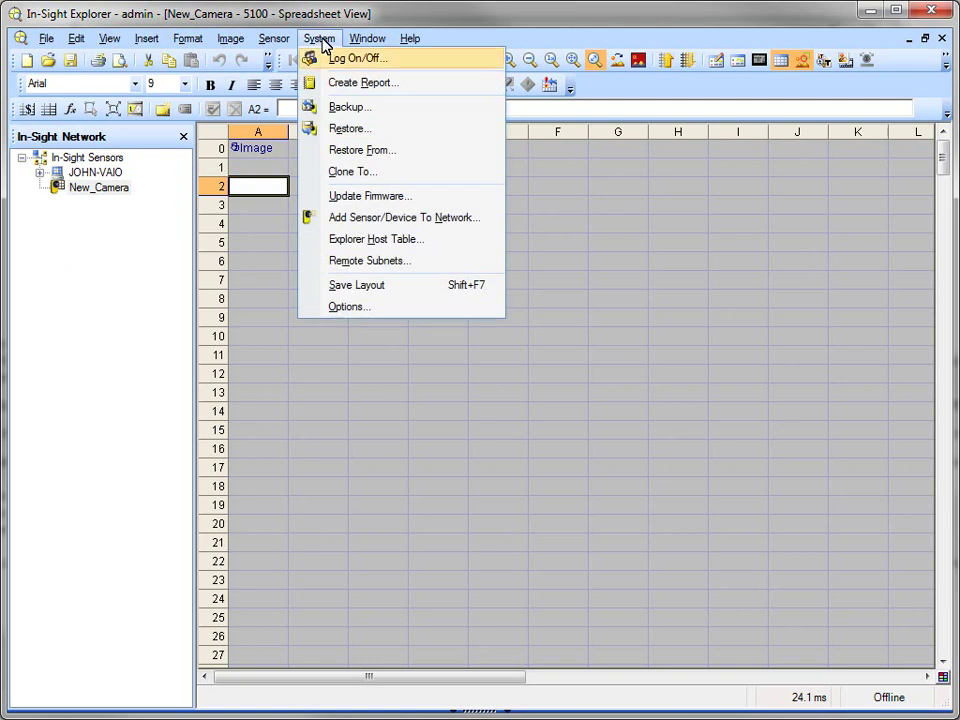
{"action": "left_click", "coordinate": [340, 128]}
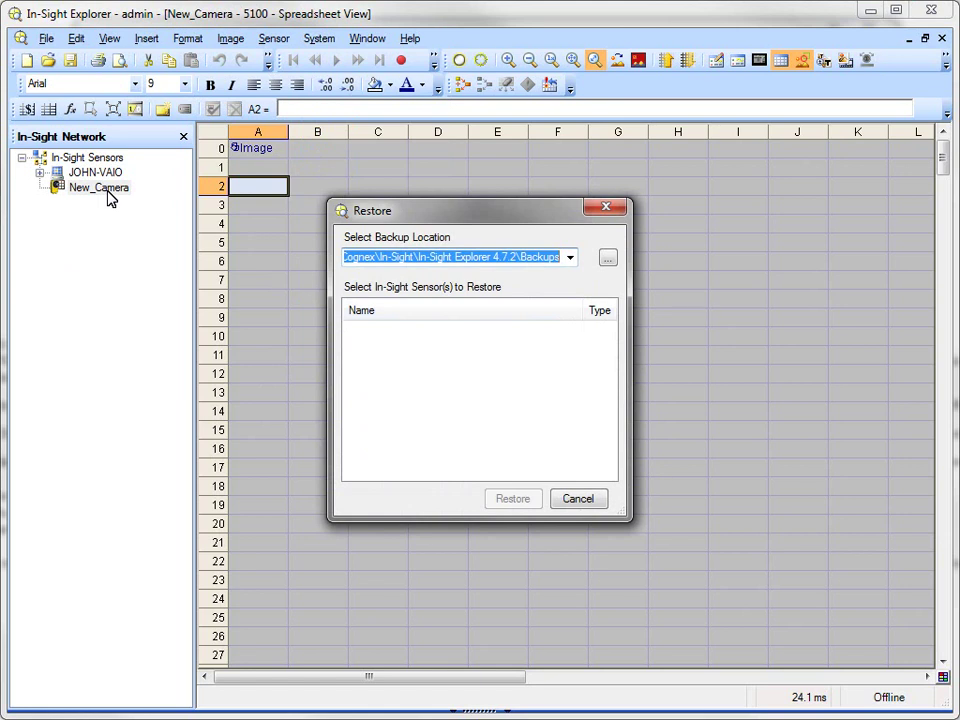
{"action": "left_click", "coordinate": [579, 499]}
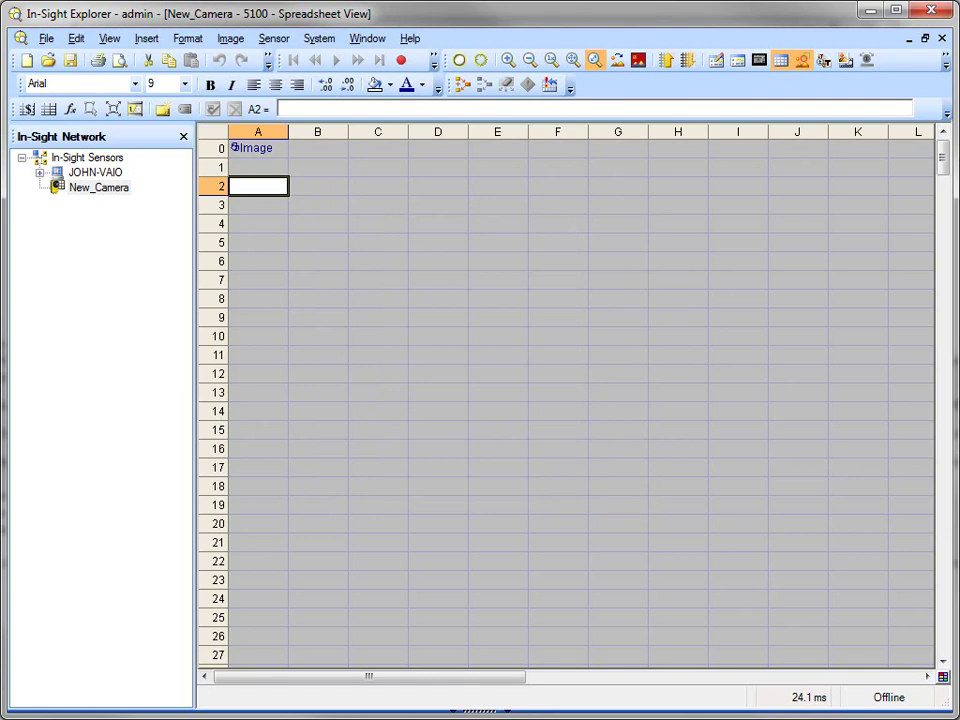
{"action": "key", "text": "alt+Tab"}
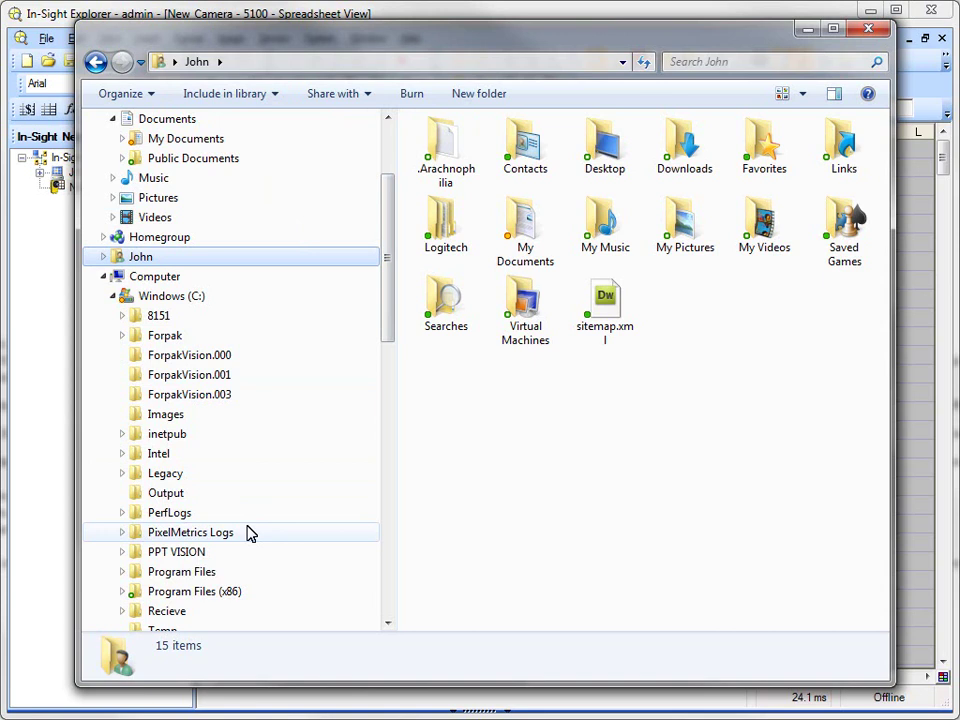
Make the Windows Explorer address bar path editable
{"action": "left_click", "coordinate": [285, 61]}
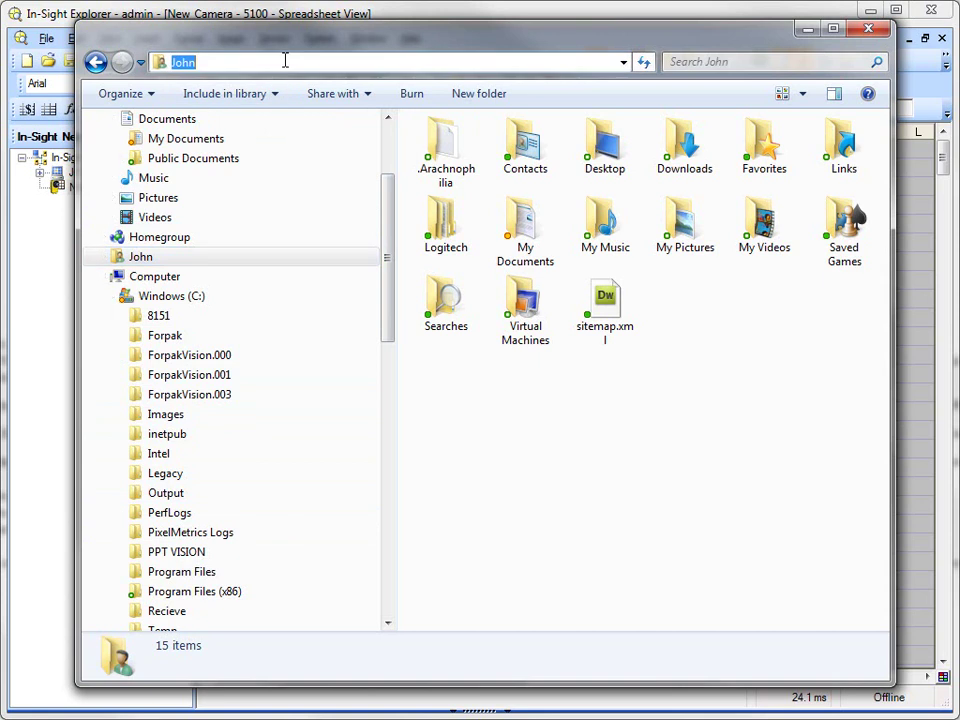
Locate Old_Camera.000 in C:\ProgramData\Cognex\In-Sight\In-Sight Explorer 4.7.2\Backups, then return to In-Sight Explorer
{"action": "type", "text": "c:"}
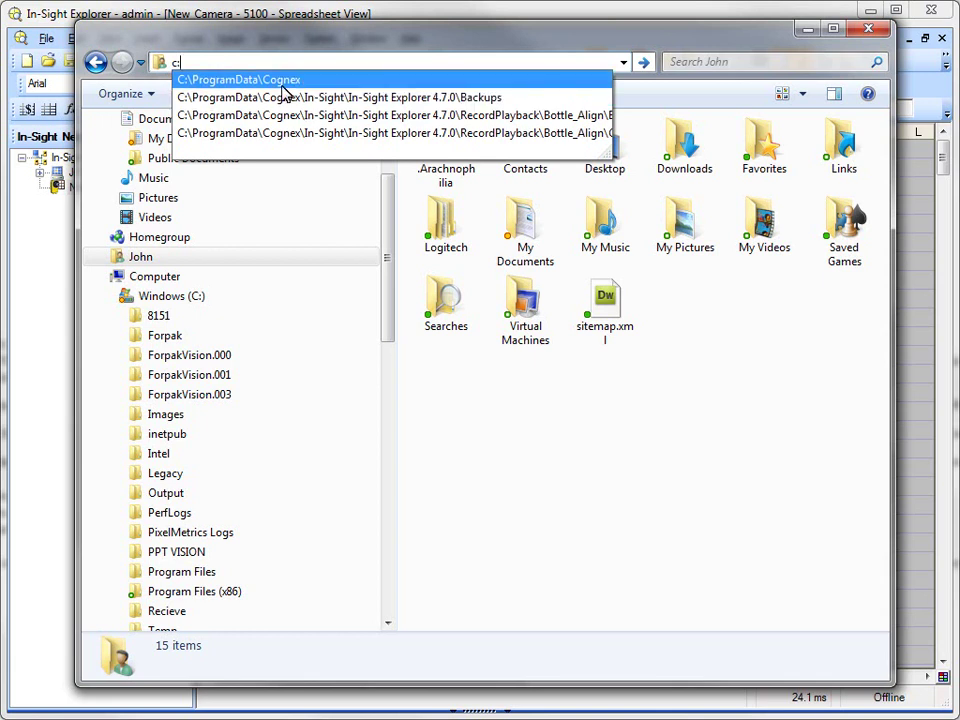
{"action": "left_click", "coordinate": [284, 87]}
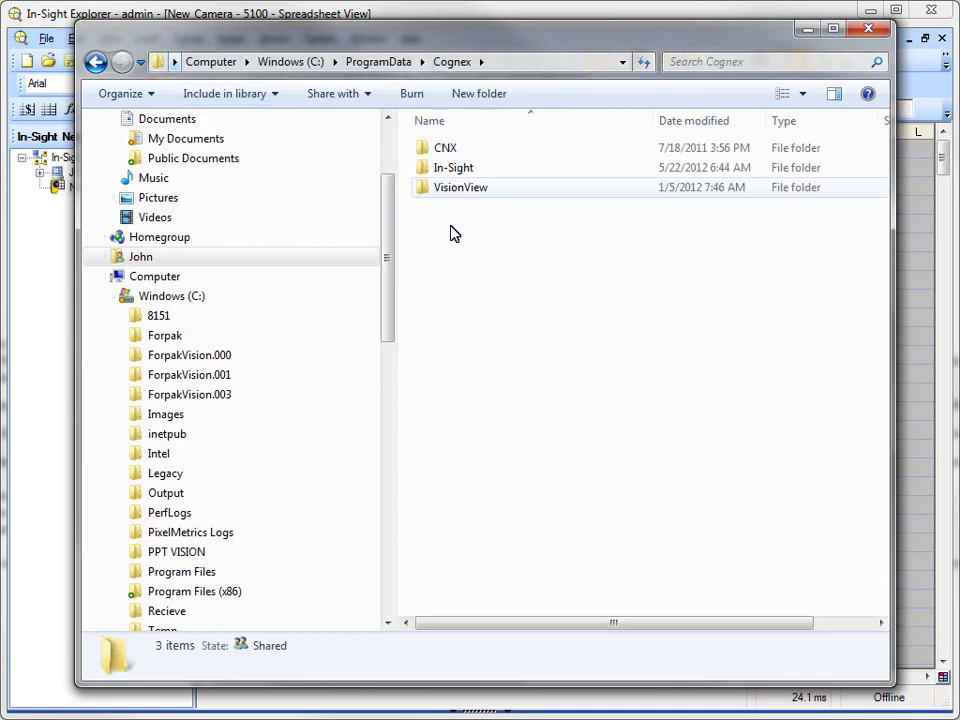
{"action": "double_click", "coordinate": [457, 170]}
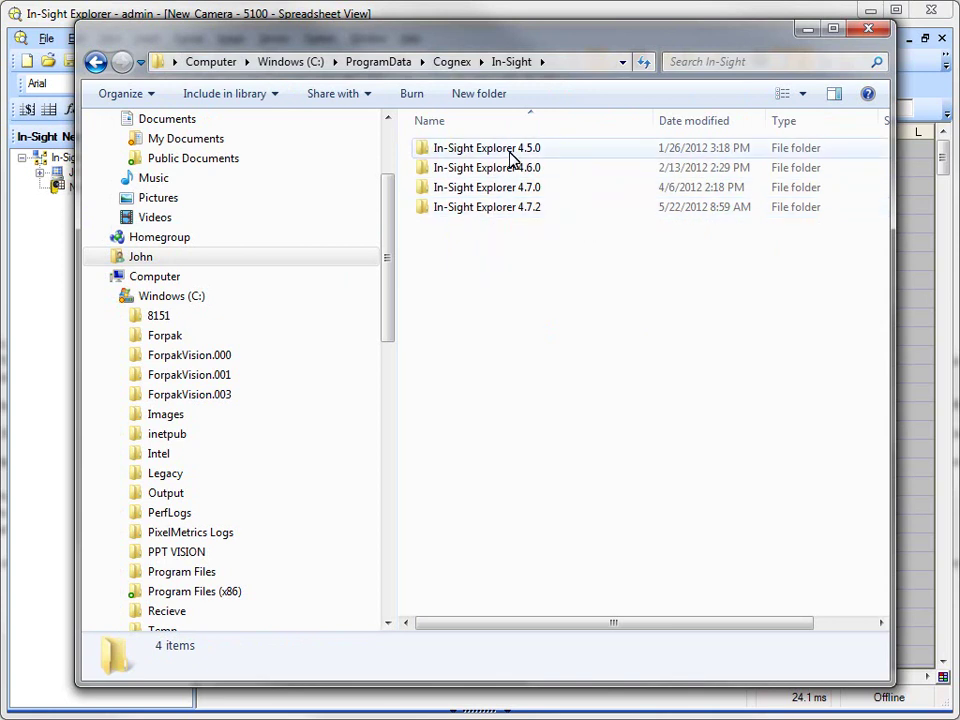
{"action": "double_click", "coordinate": [502, 208]}
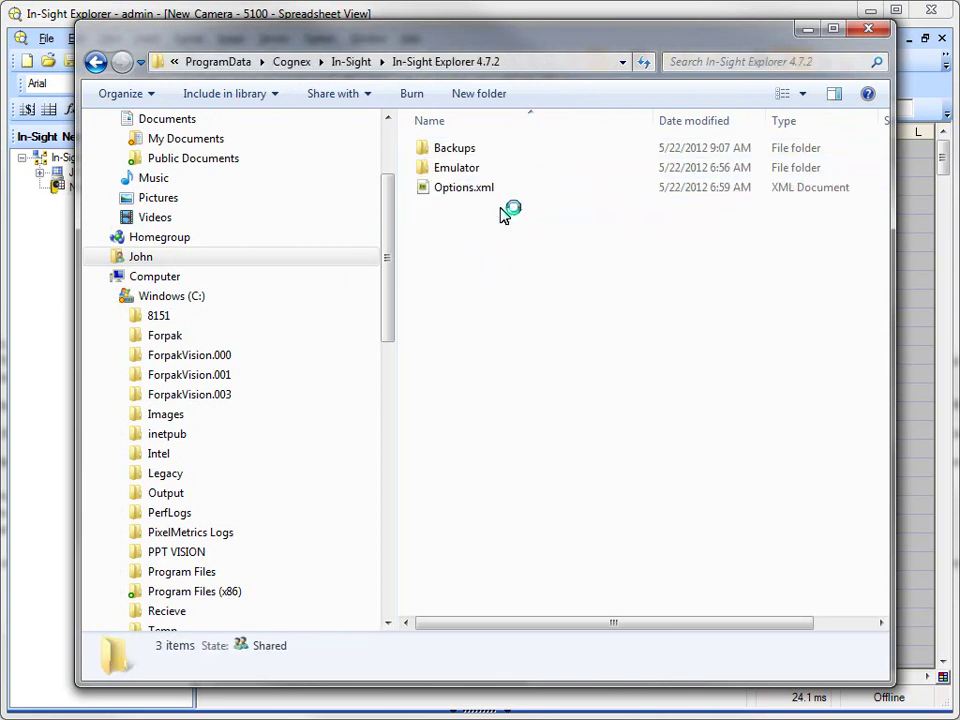
{"action": "double_click", "coordinate": [462, 152]}
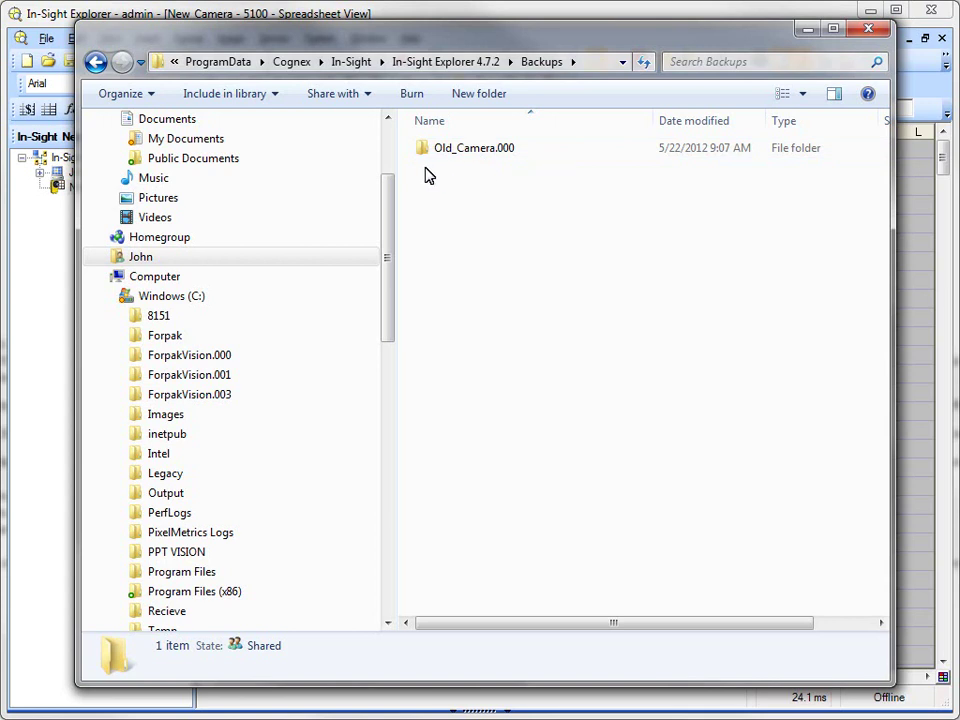
{"action": "left_click", "coordinate": [38, 15]}
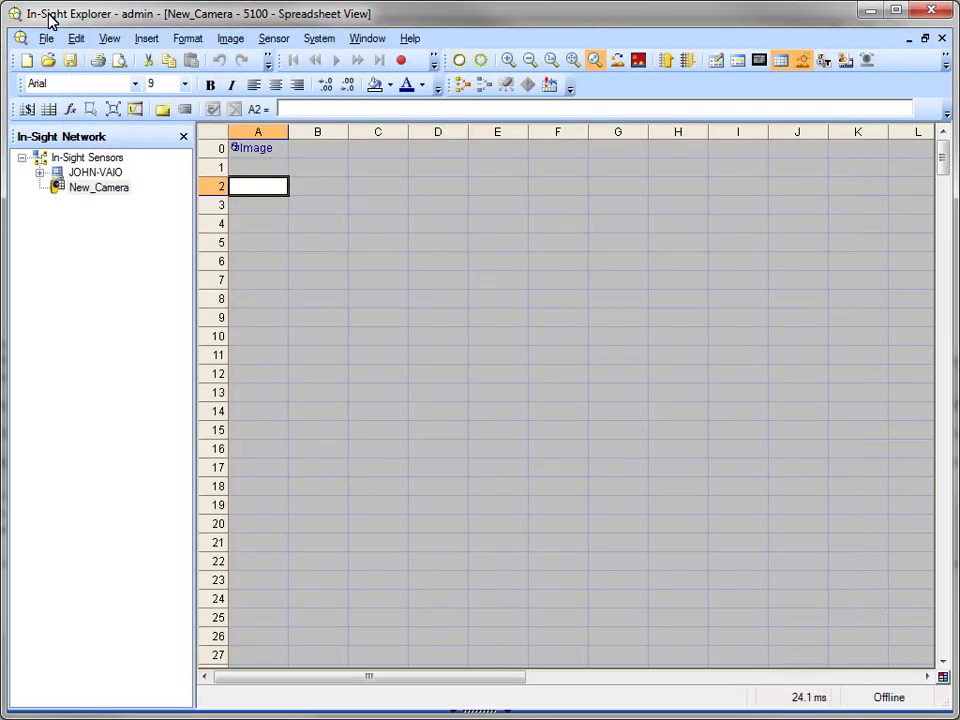
Change the New_Camera sensor's host name to Old_Camera and restart the sensor
{"action": "left_click", "coordinate": [103, 188]}
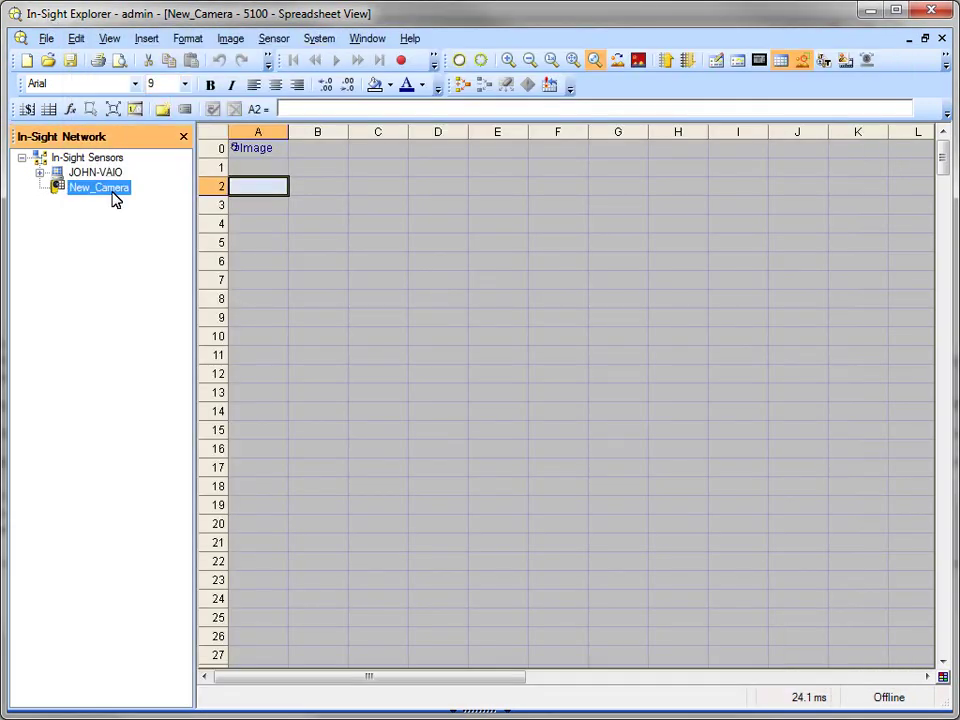
{"action": "left_click", "coordinate": [275, 40]}
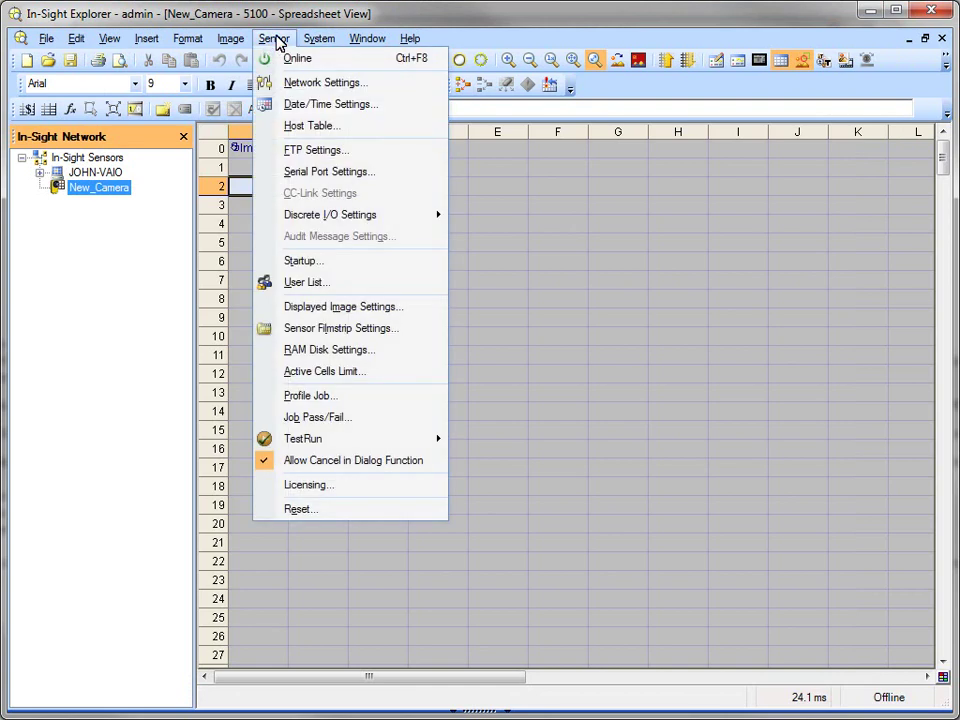
{"action": "left_click", "coordinate": [315, 86]}
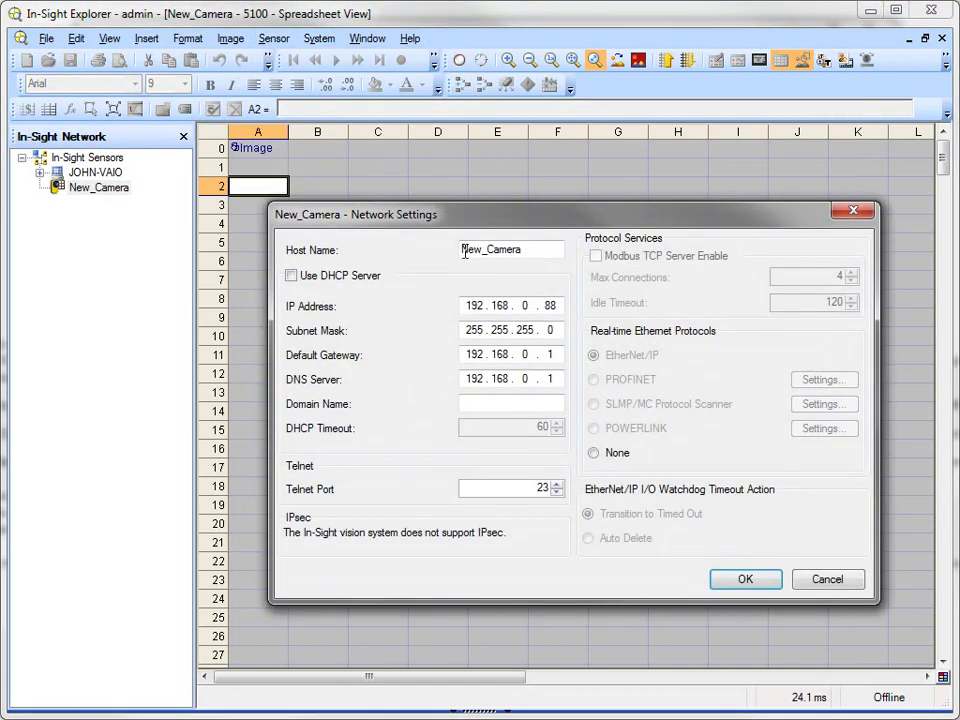
{"action": "left_click_drag", "start_coordinate": [482, 252], "coordinate": [446, 242]}
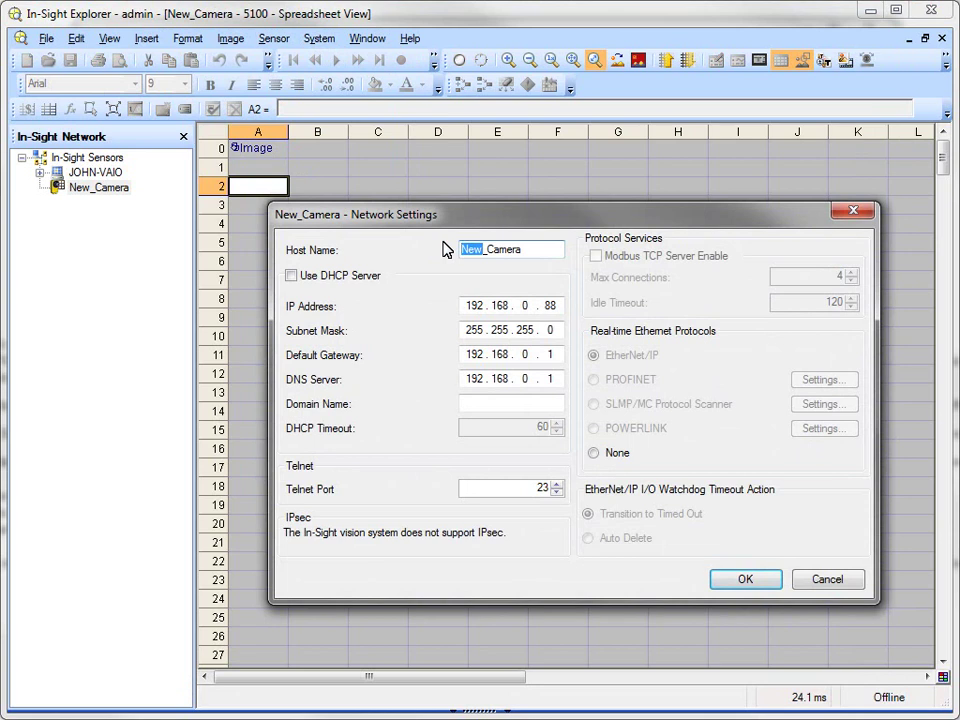
{"action": "type", "text": "Old"}
{"action": "left_click", "coordinate": [755, 583]}
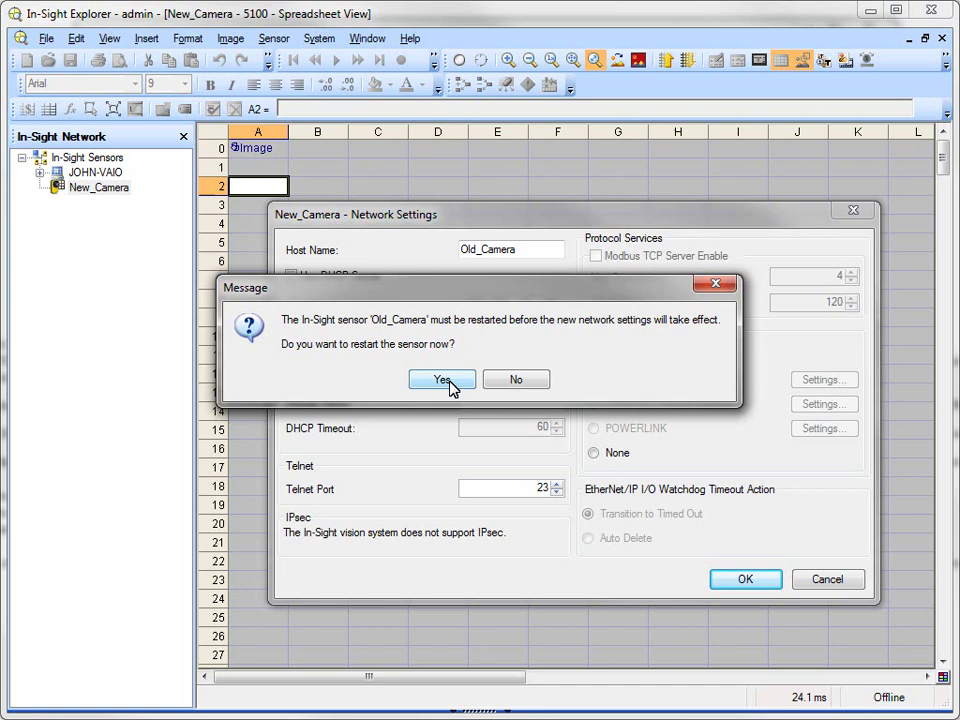
{"action": "left_click", "coordinate": [443, 381]}
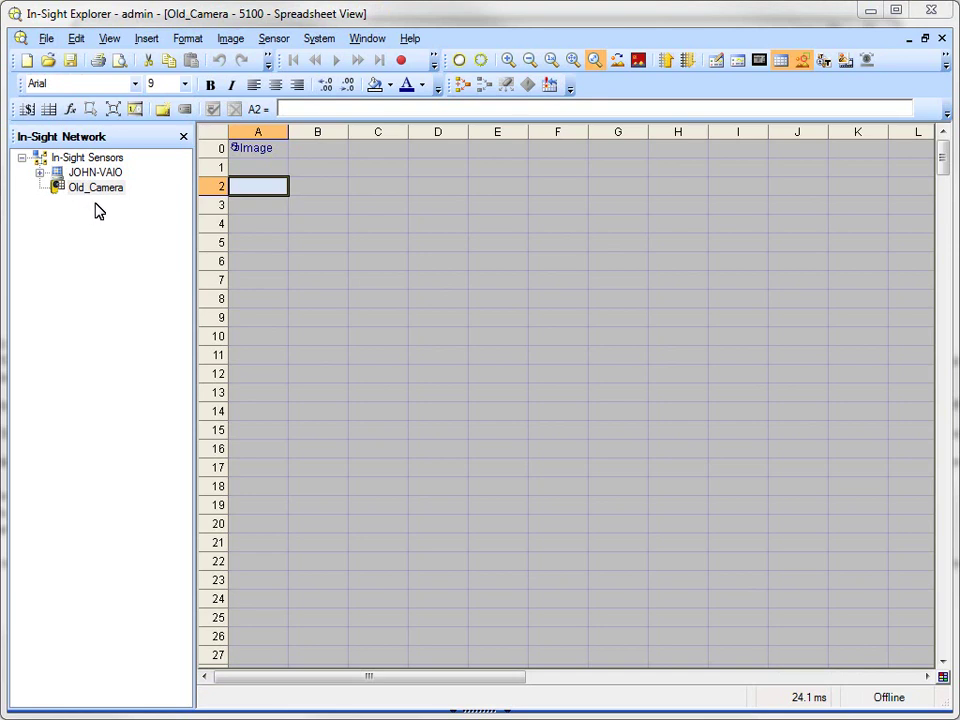
Restore the Old_Camera backup onto the renamed sensor and confirm the reboot
{"action": "left_click", "coordinate": [321, 40]}
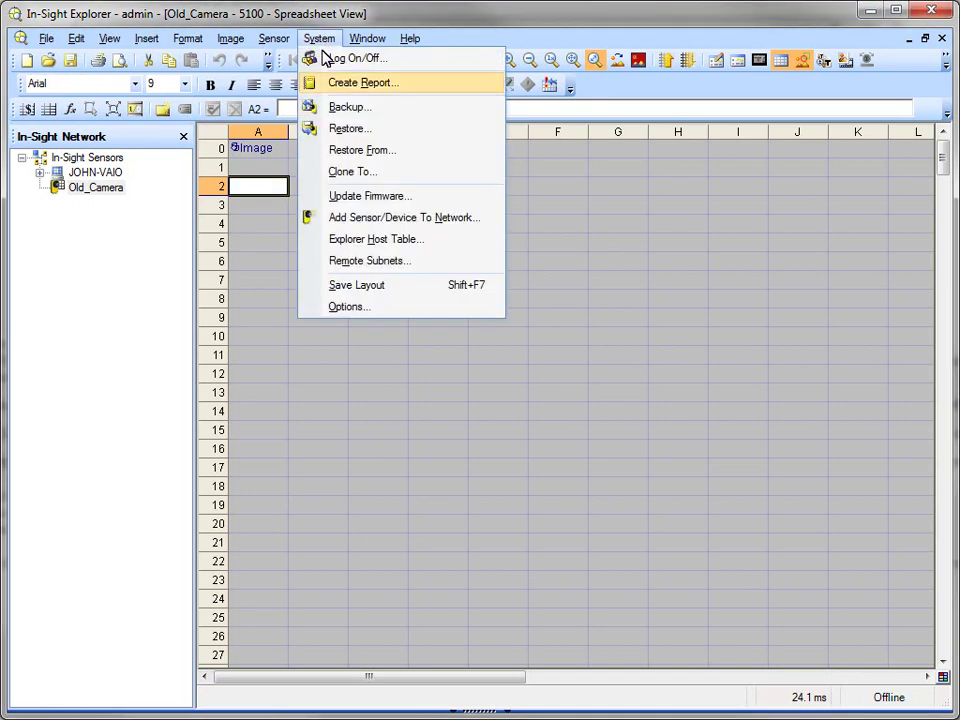
{"action": "left_click", "coordinate": [340, 129]}
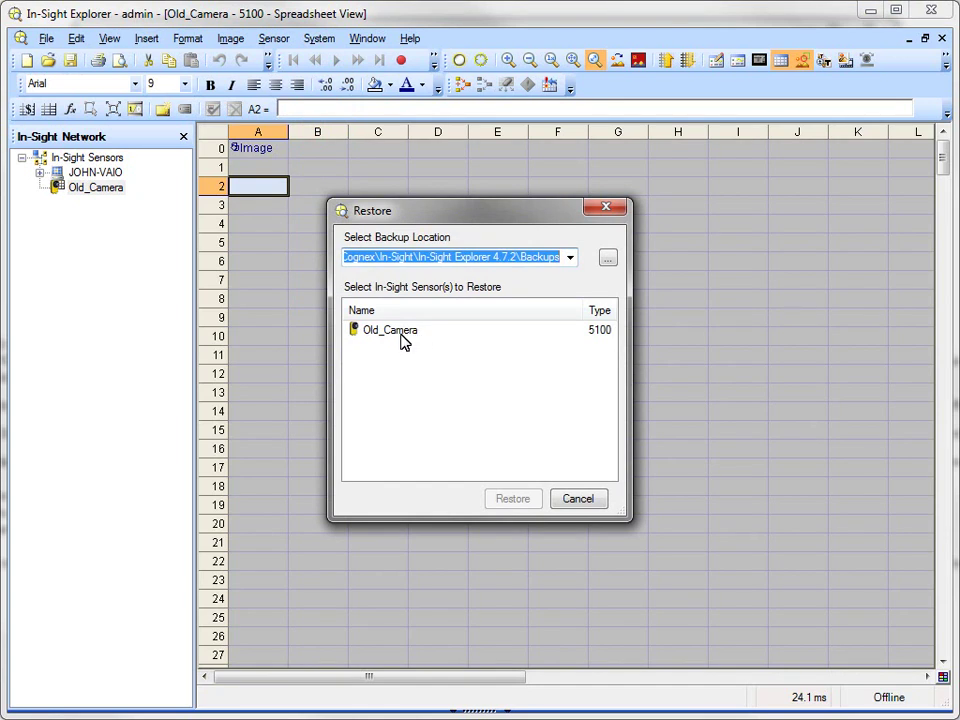
{"action": "left_click", "coordinate": [400, 340]}
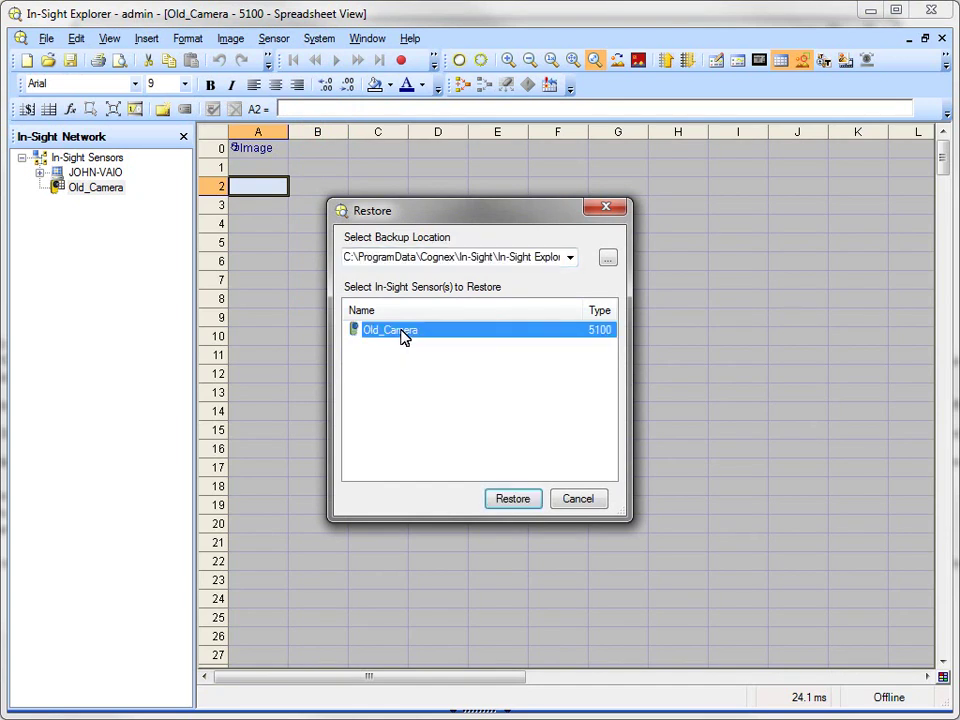
{"action": "left_click", "coordinate": [524, 502]}
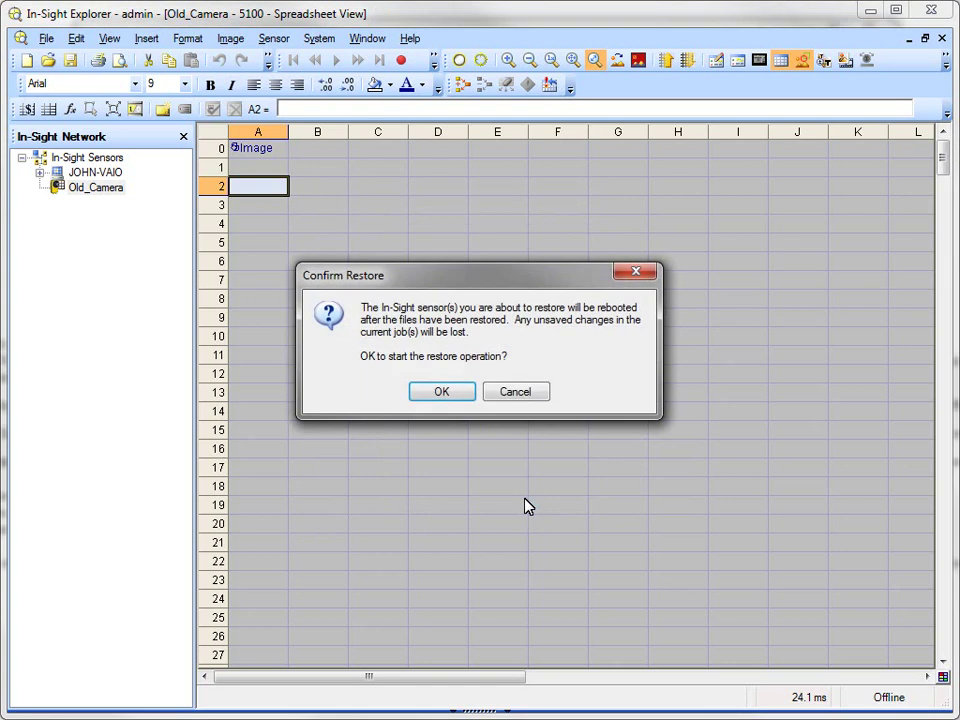
{"action": "left_click", "coordinate": [438, 396]}
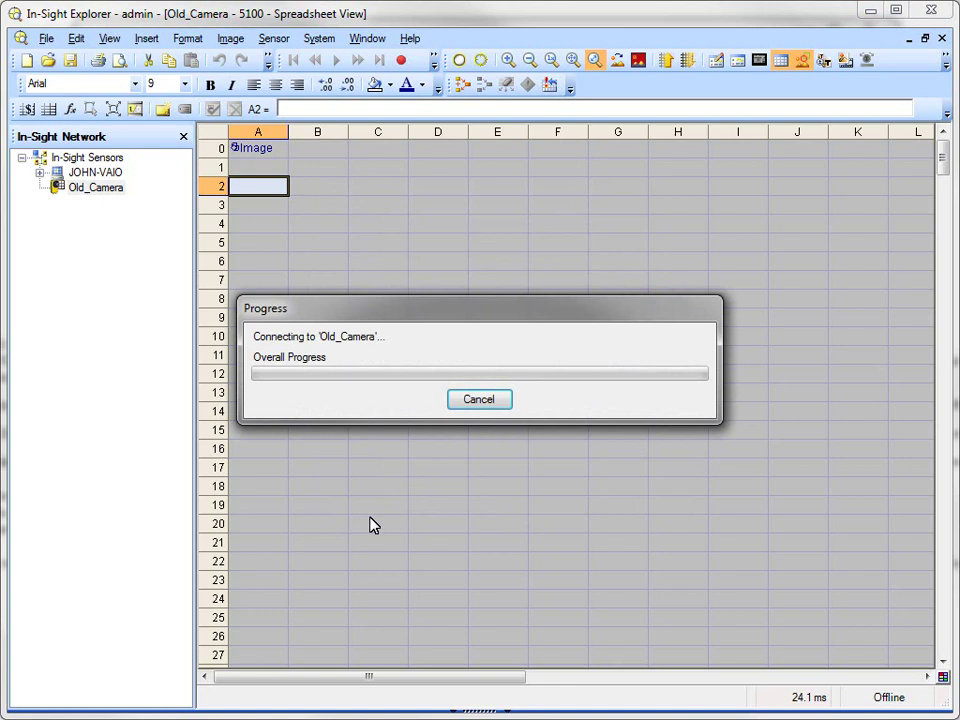